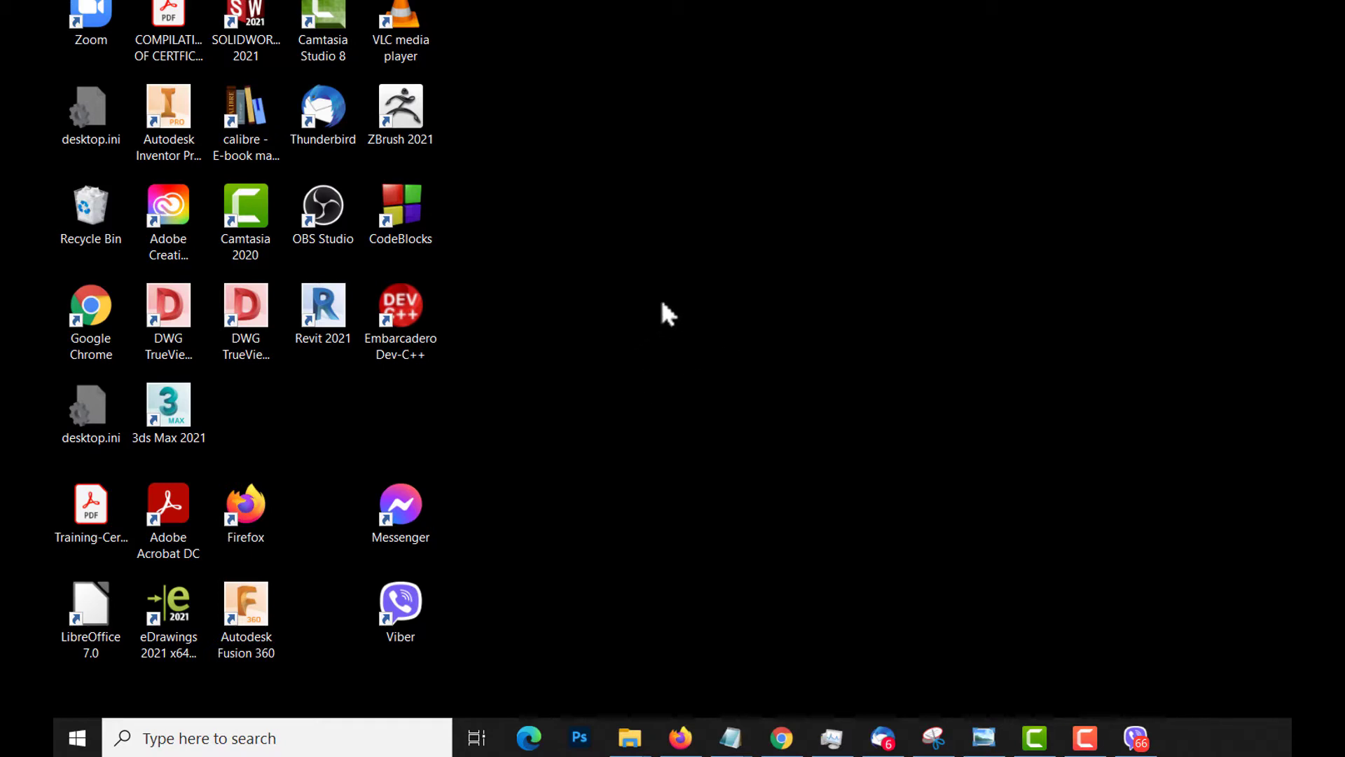
Launch Camtasia 2021 and start a new blank project.
key("super")
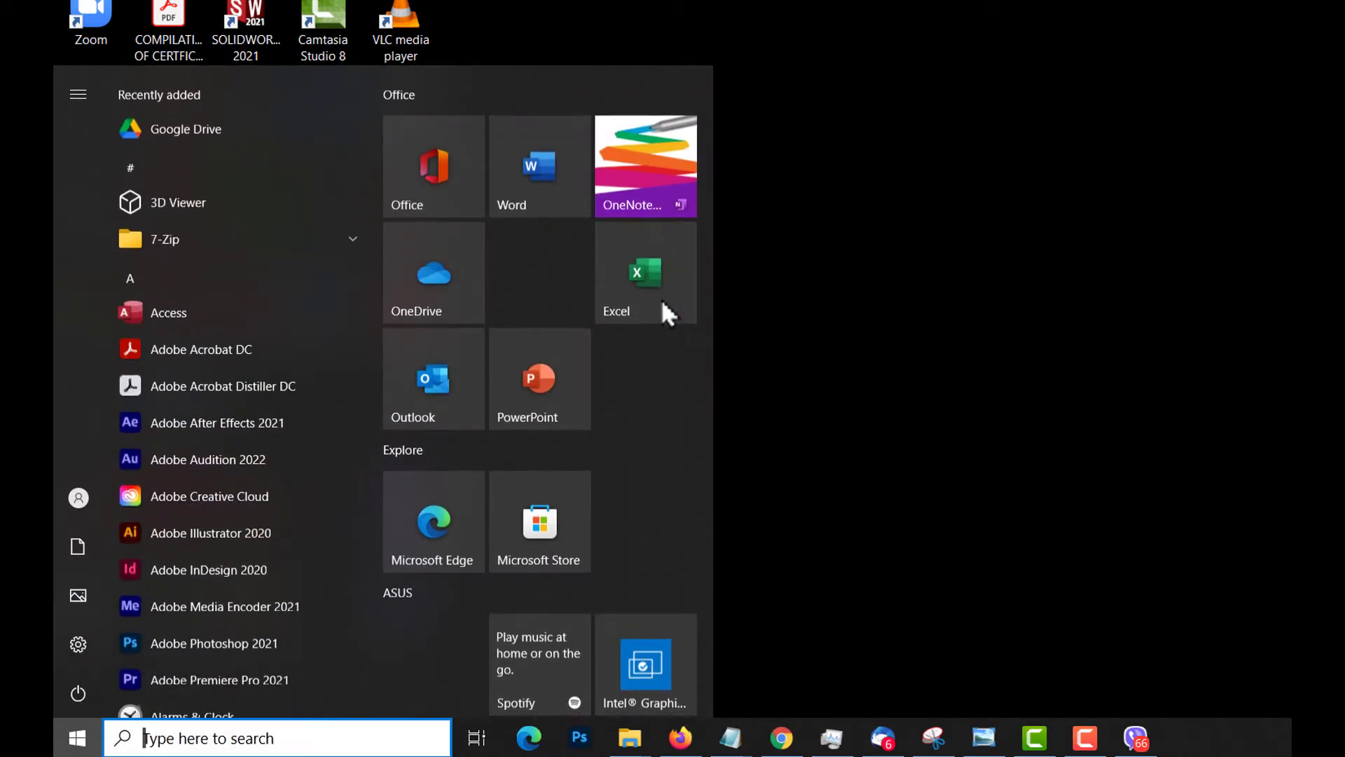
type("ca")
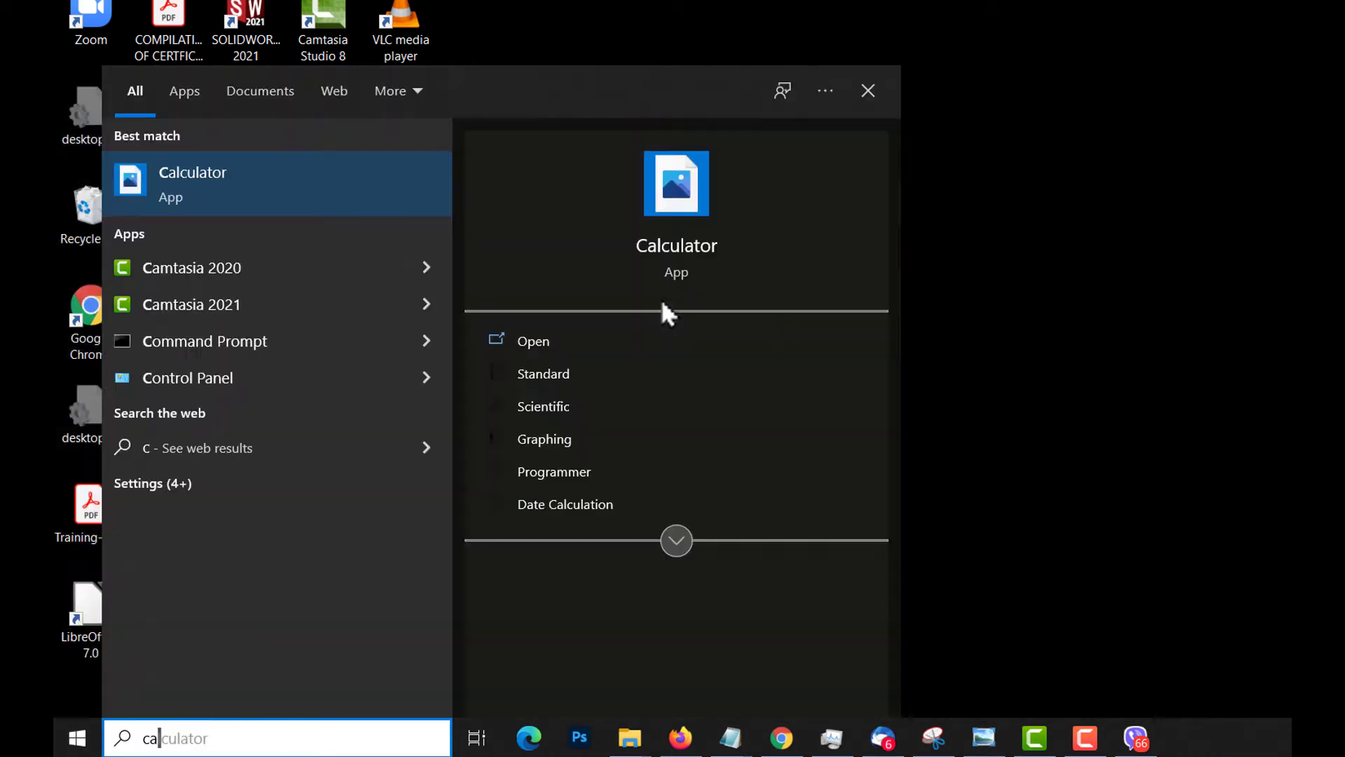
type("mtasia")
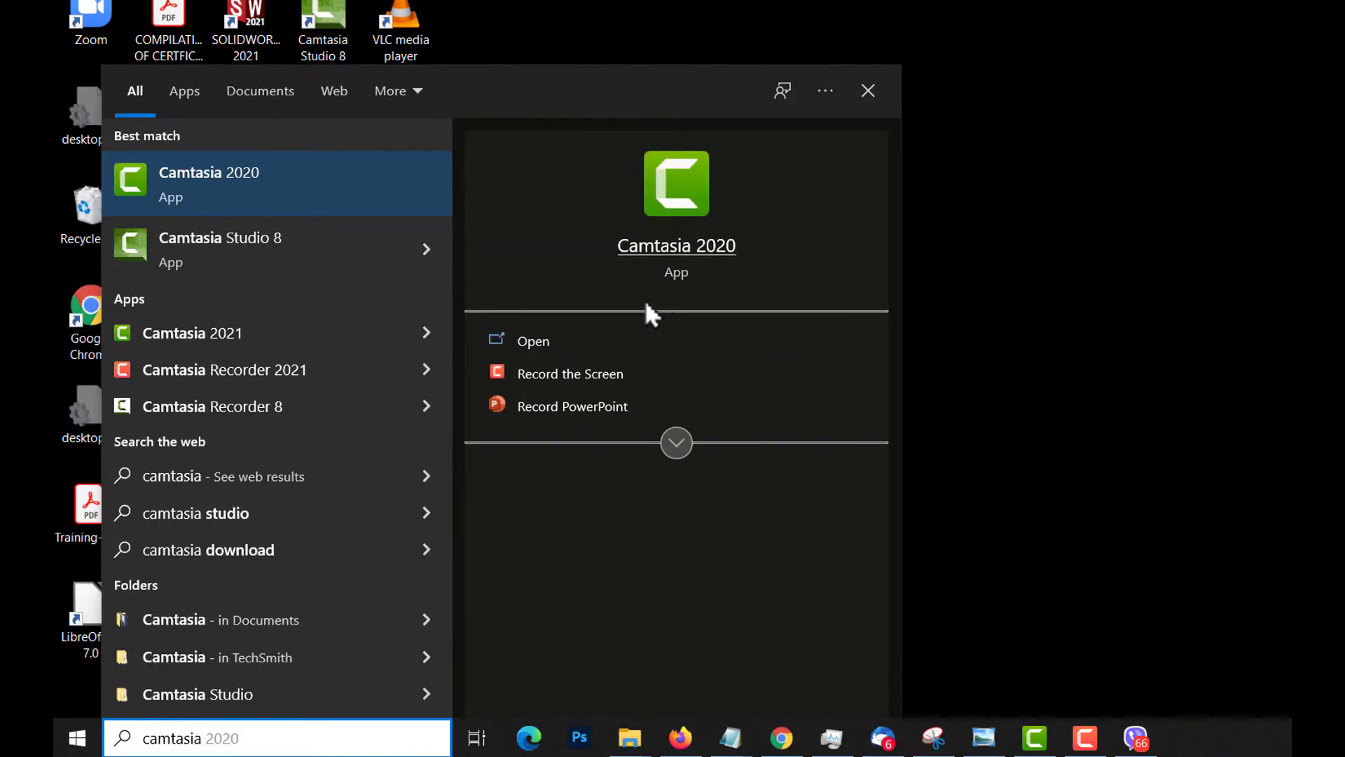
left_click(281, 335)
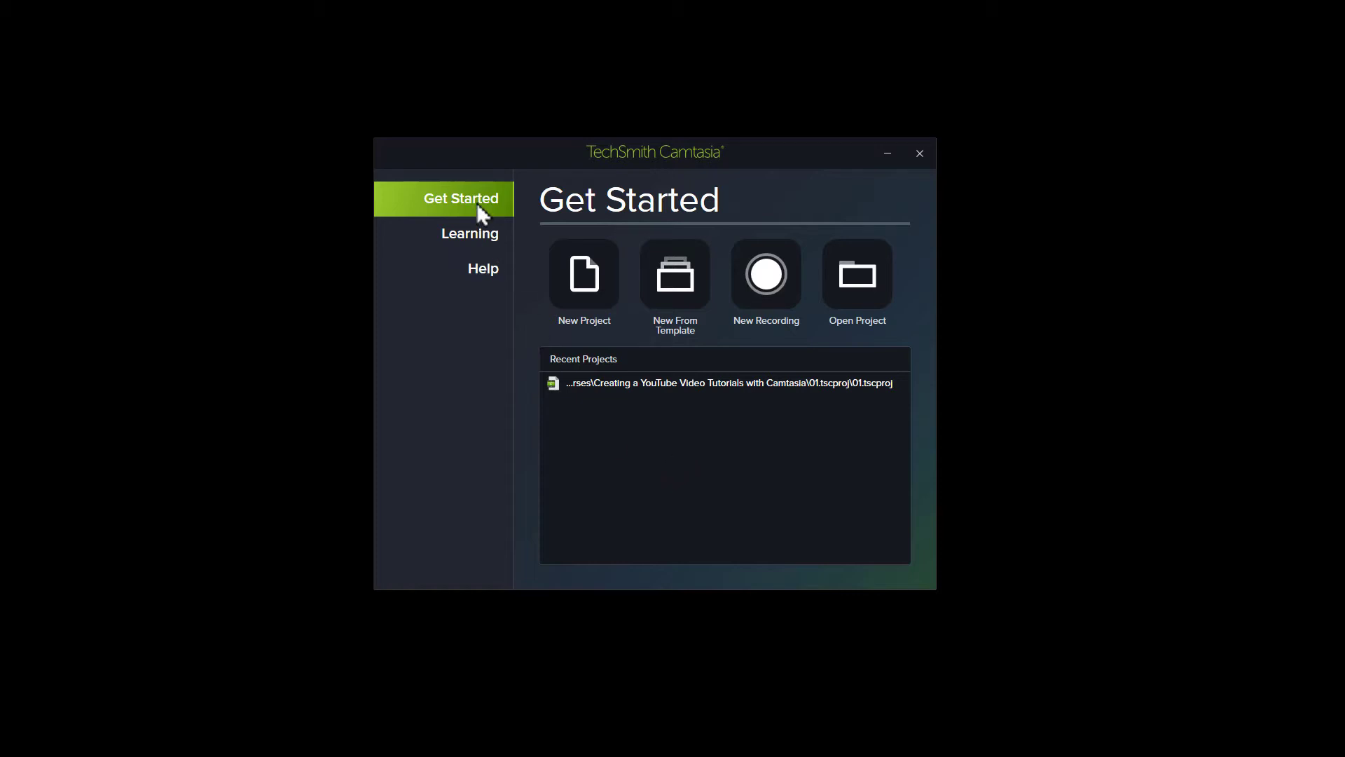
left_click(583, 278)
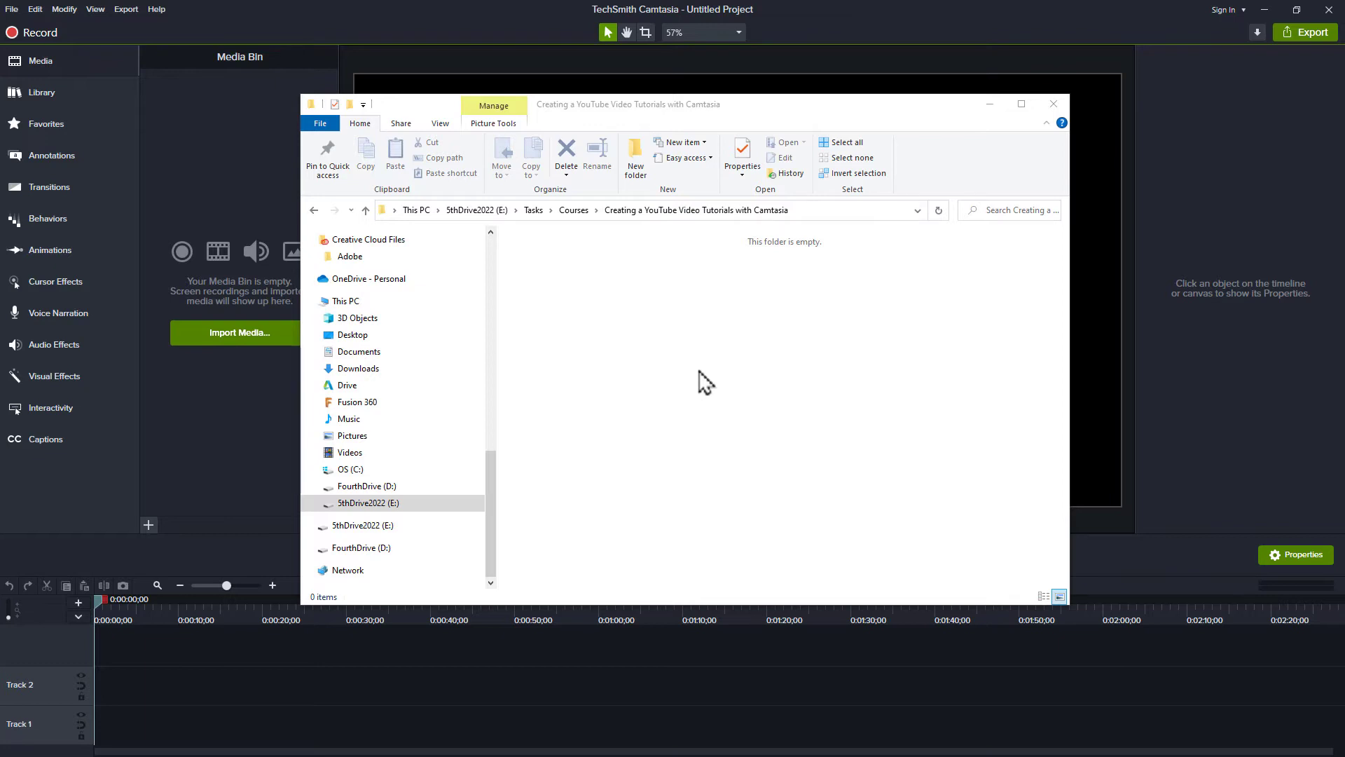
Create a folder named TREC inside the "Creating a YouTube Video Tutorials with Camtasia" course folder.
key("ctrl+shift+n")
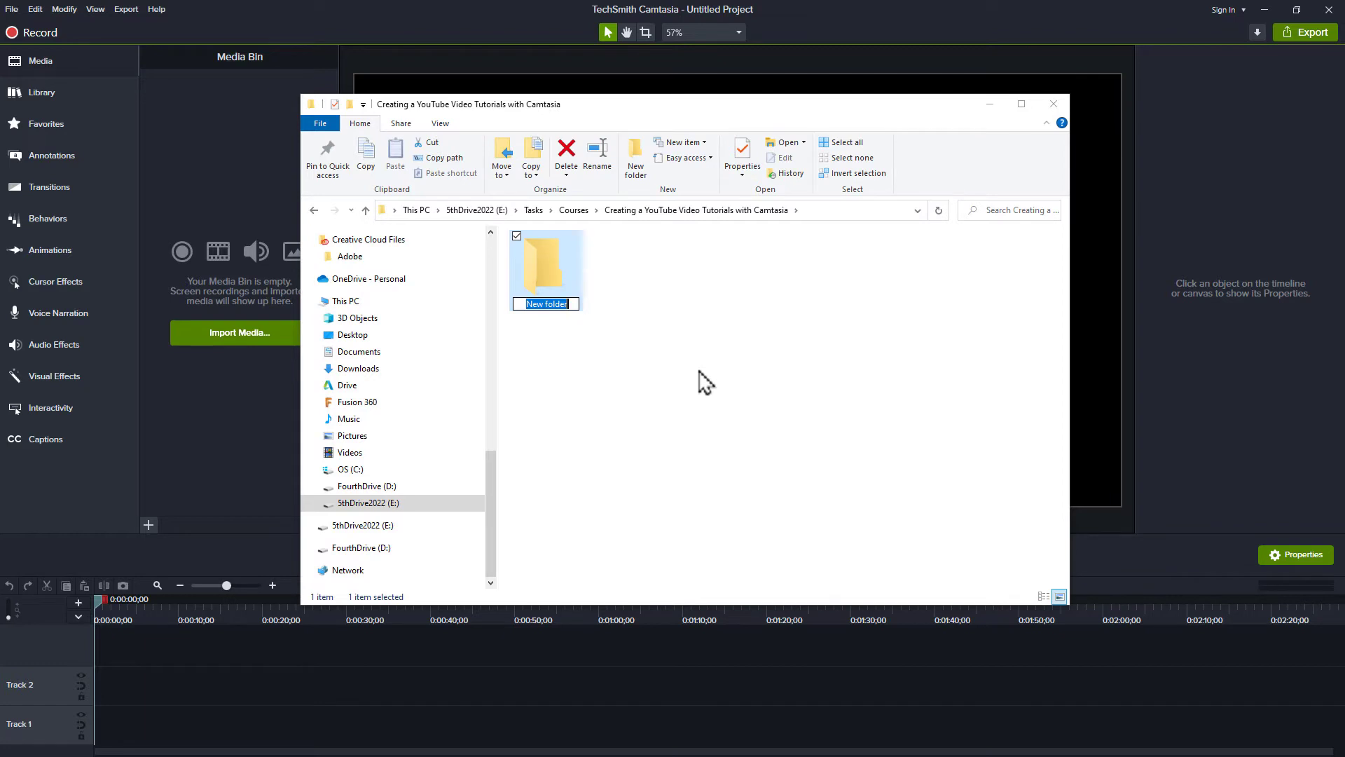
type("TREDD")
key("BackSpace")
key("BackSpace")
type("C")
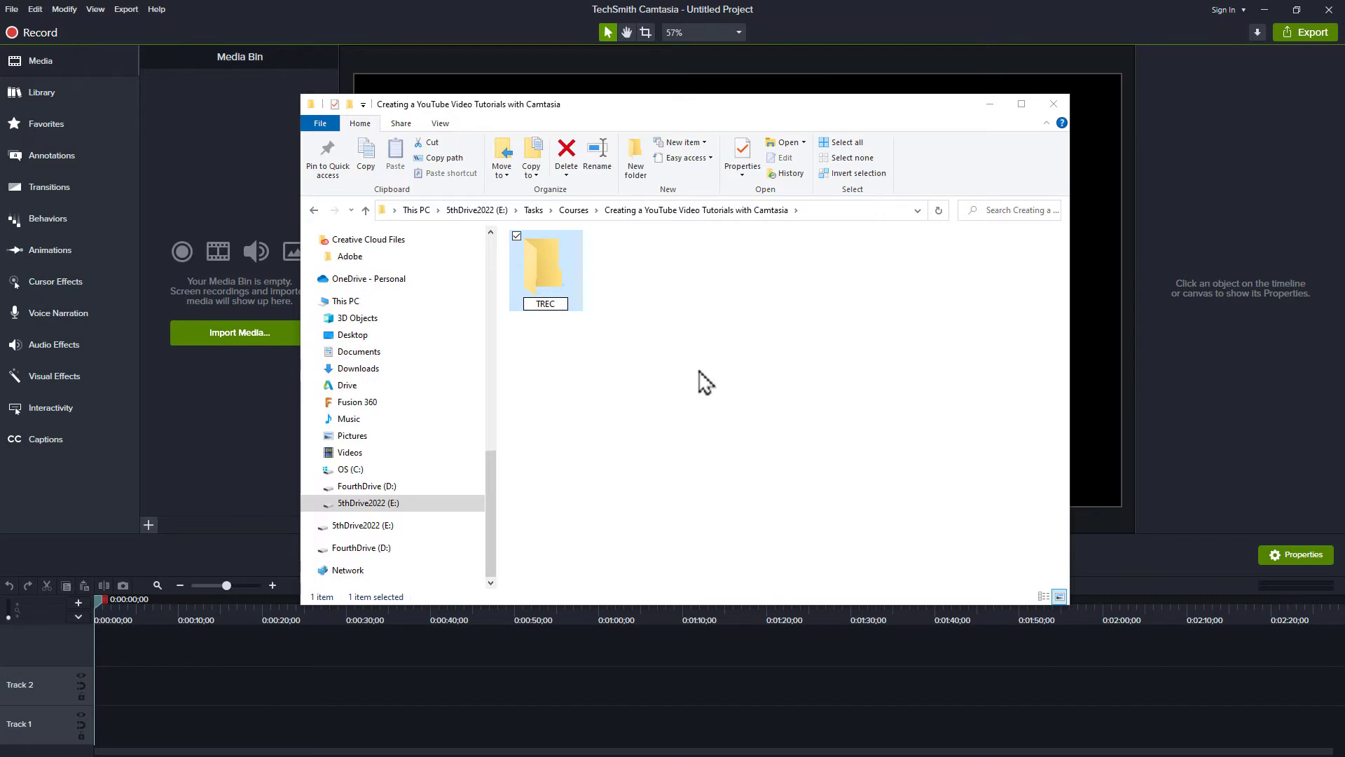
key("Return")
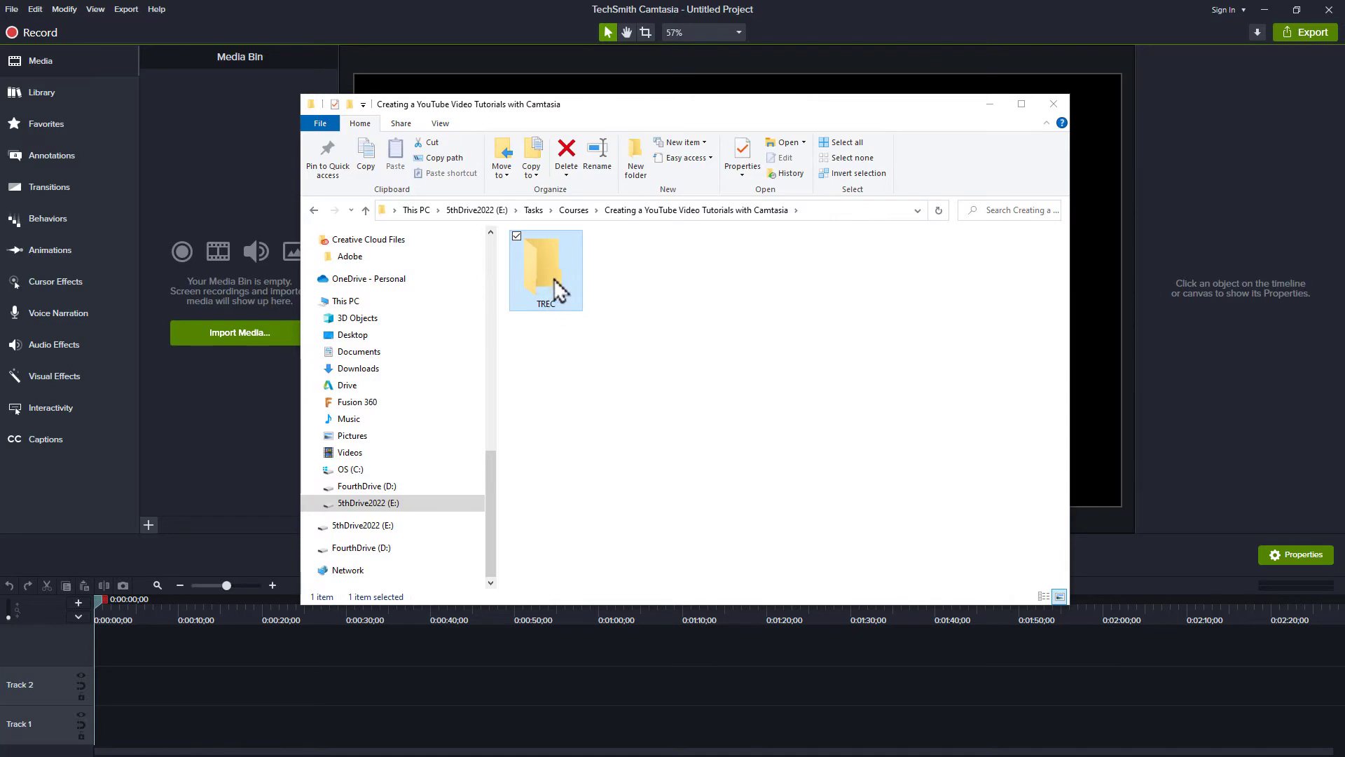
left_click(700, 340)
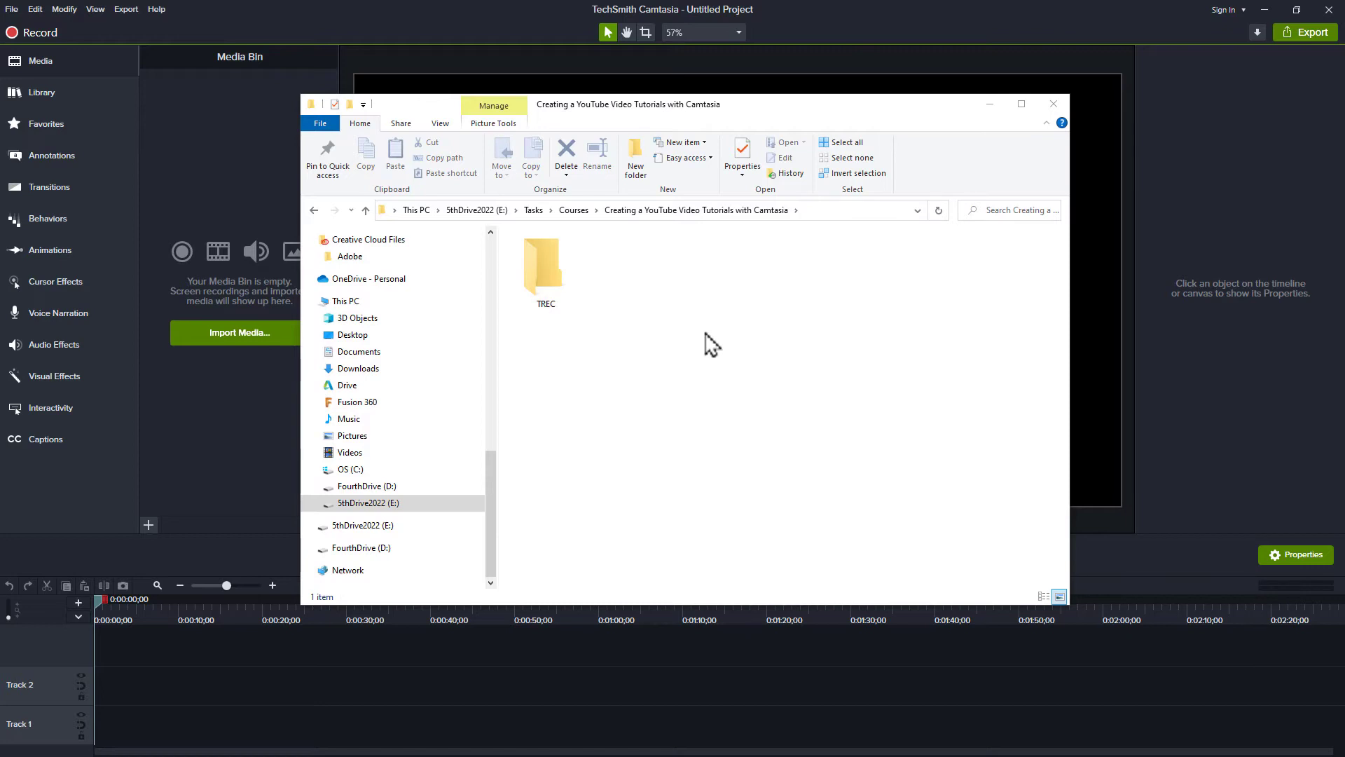
Copy the course folder's path and use it as the save location for the untitled Camtasia project.
left_click(845, 222)
key("ctrl+c")
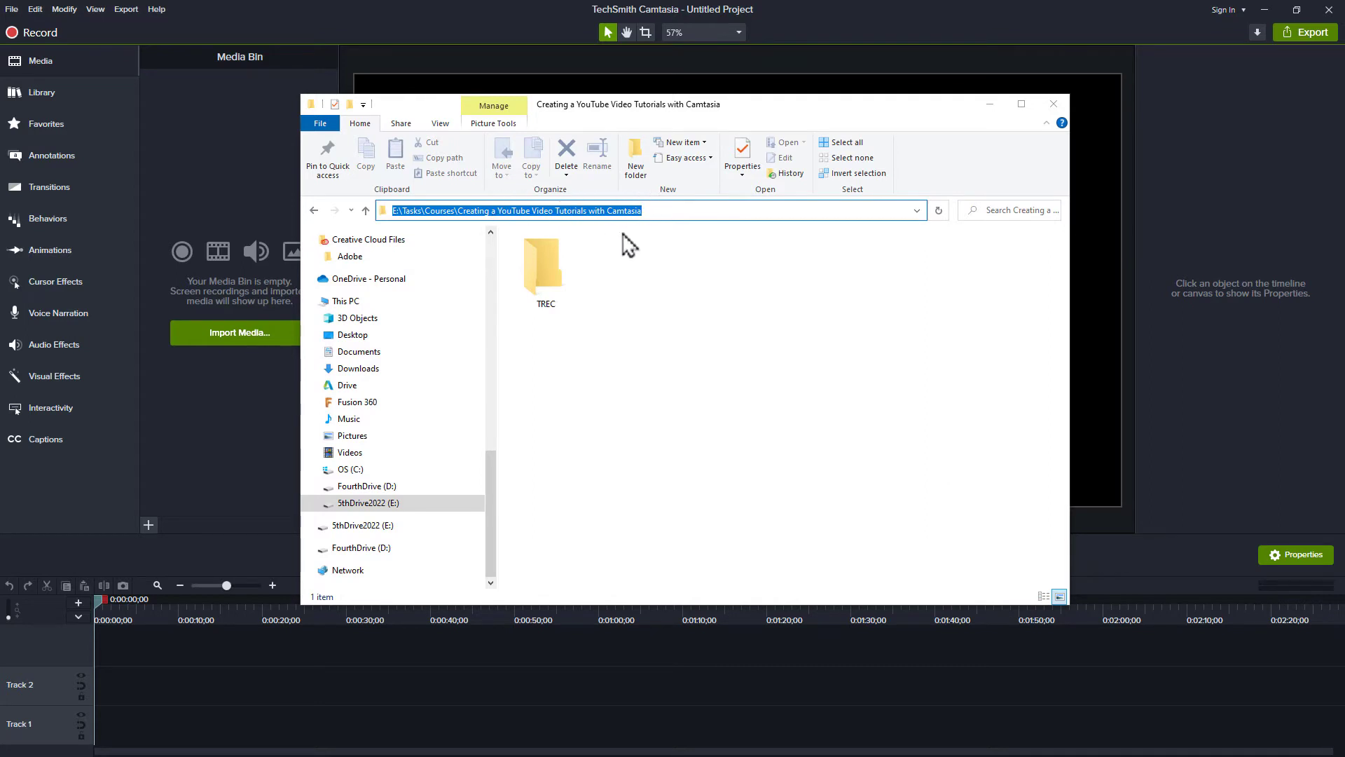
left_click(805, 21)
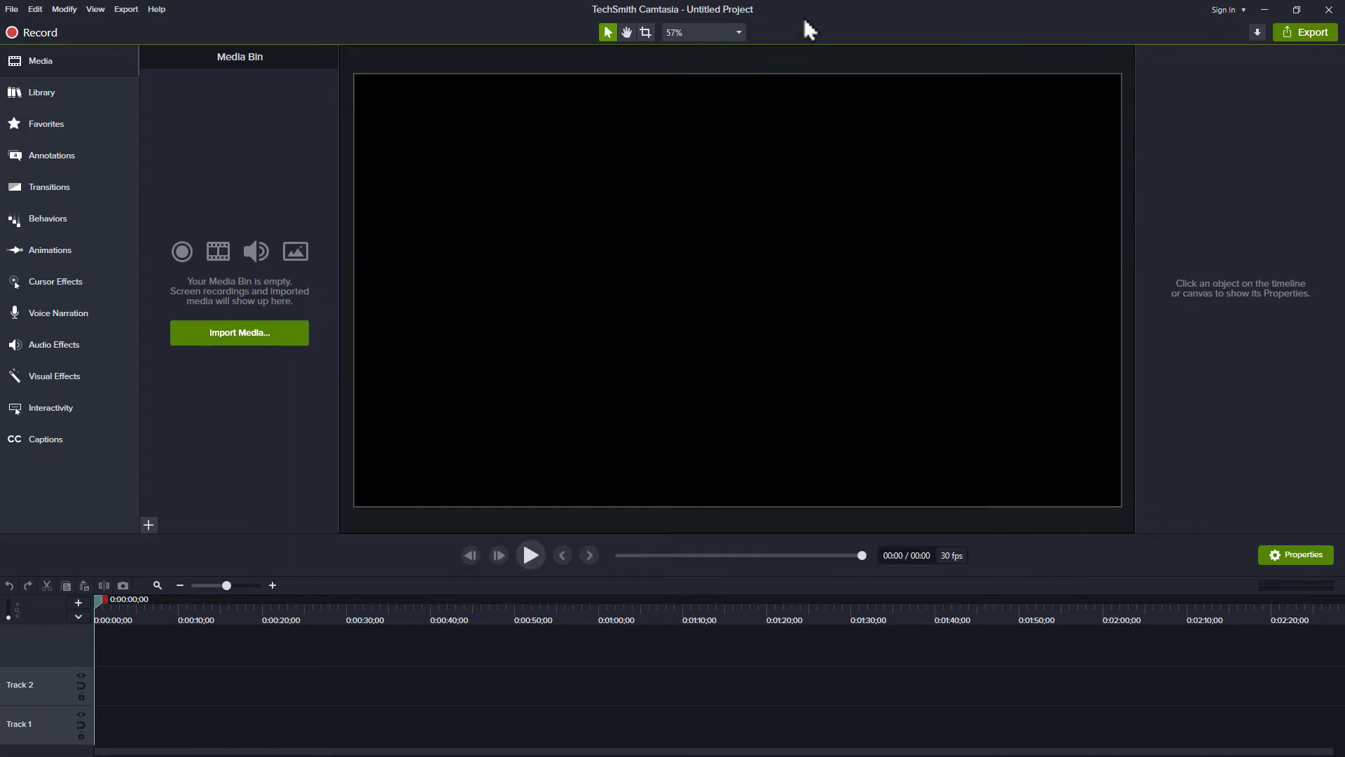
key("ctrl+s")
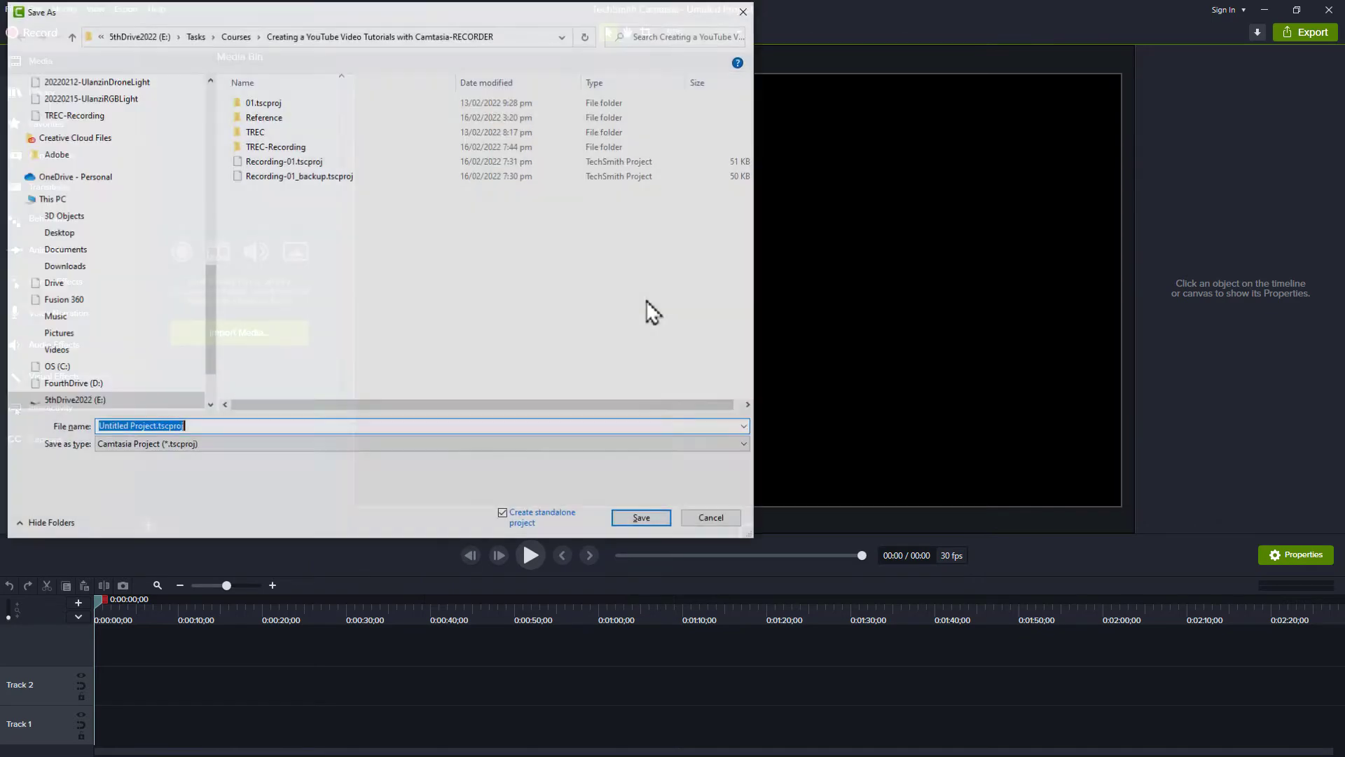
key("ctrl+v")
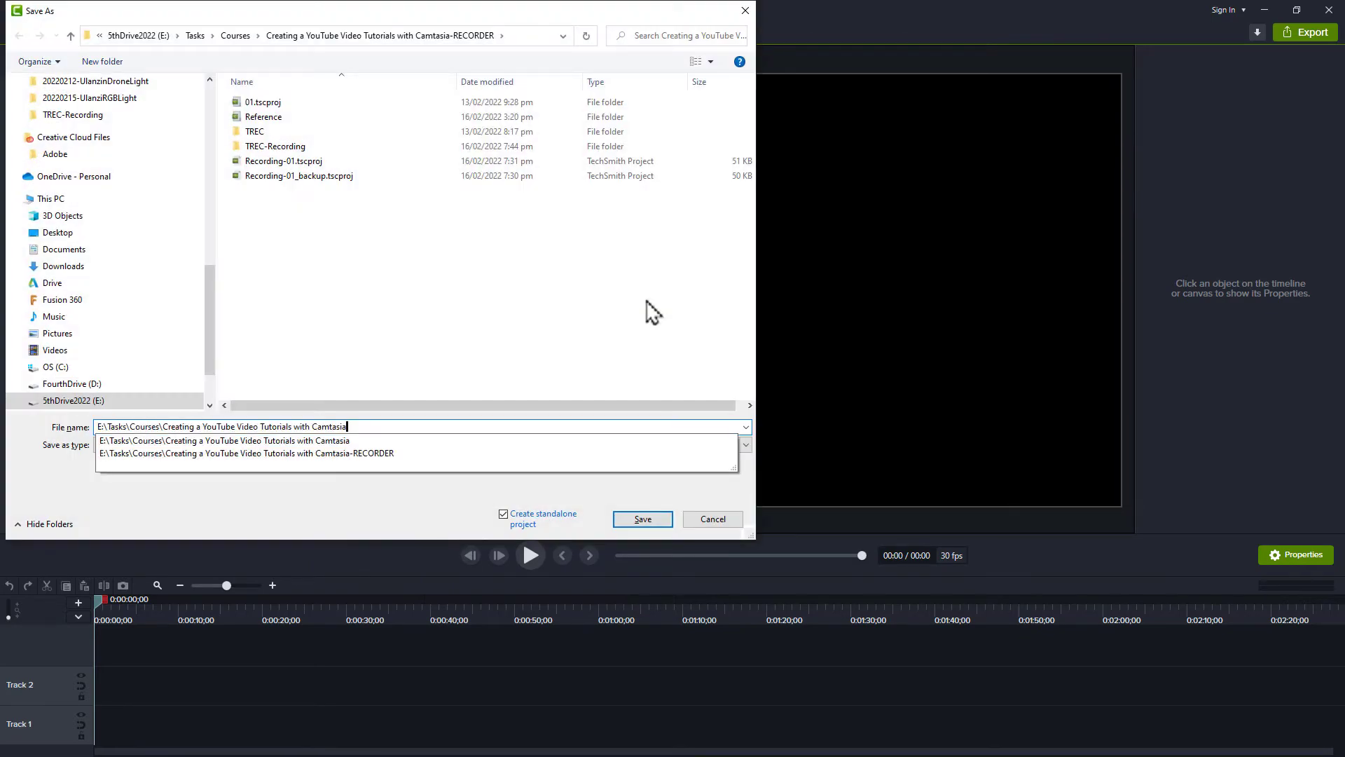
key("Return")
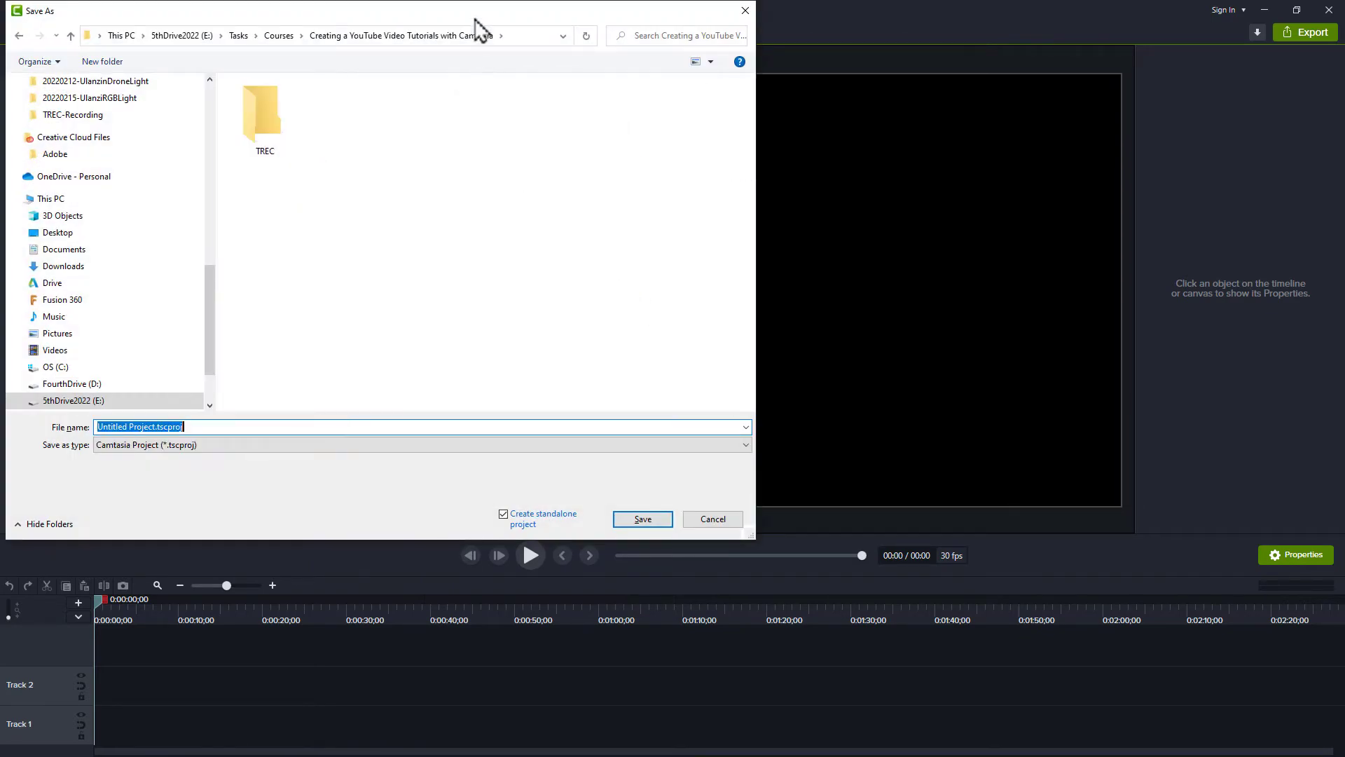
left_click_drag(470, 15, 683, 84)
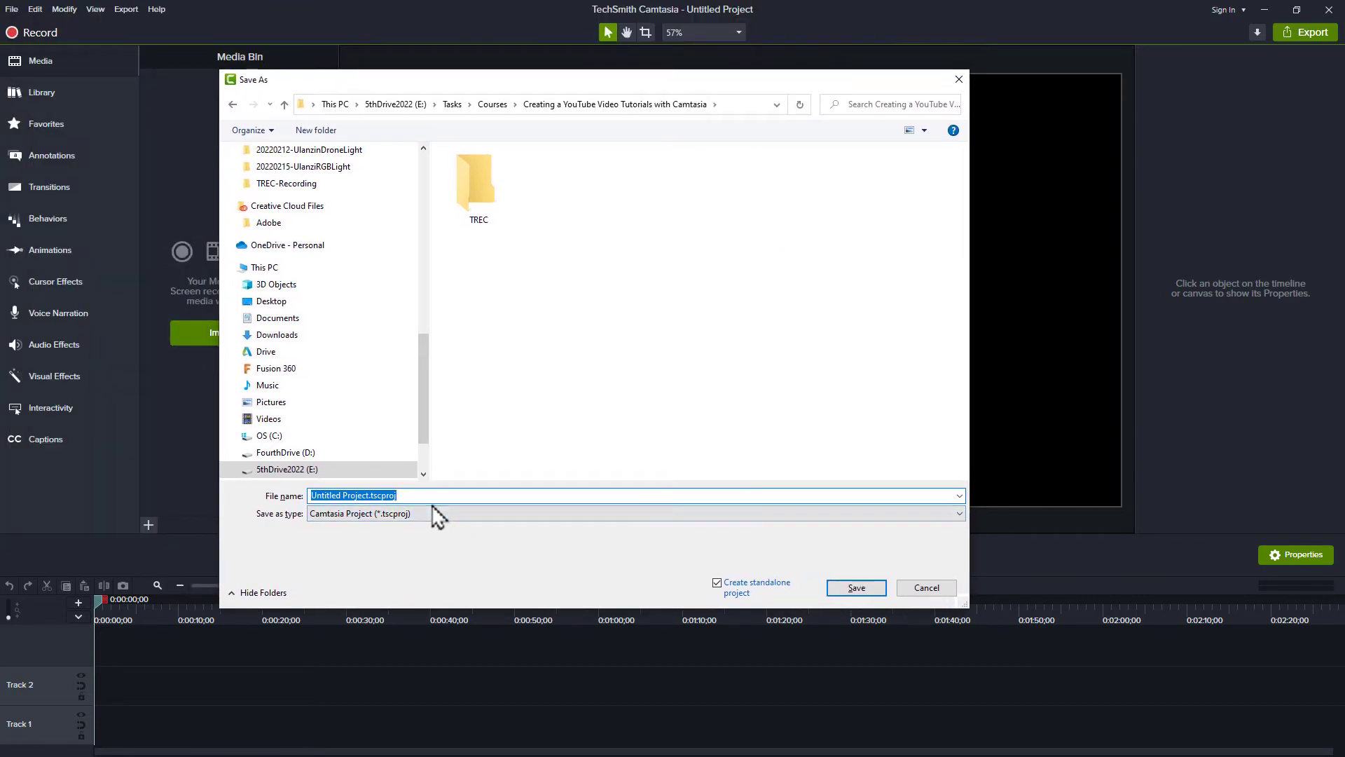
Save the project as 01 with the standalone project option turned off.
type("01")
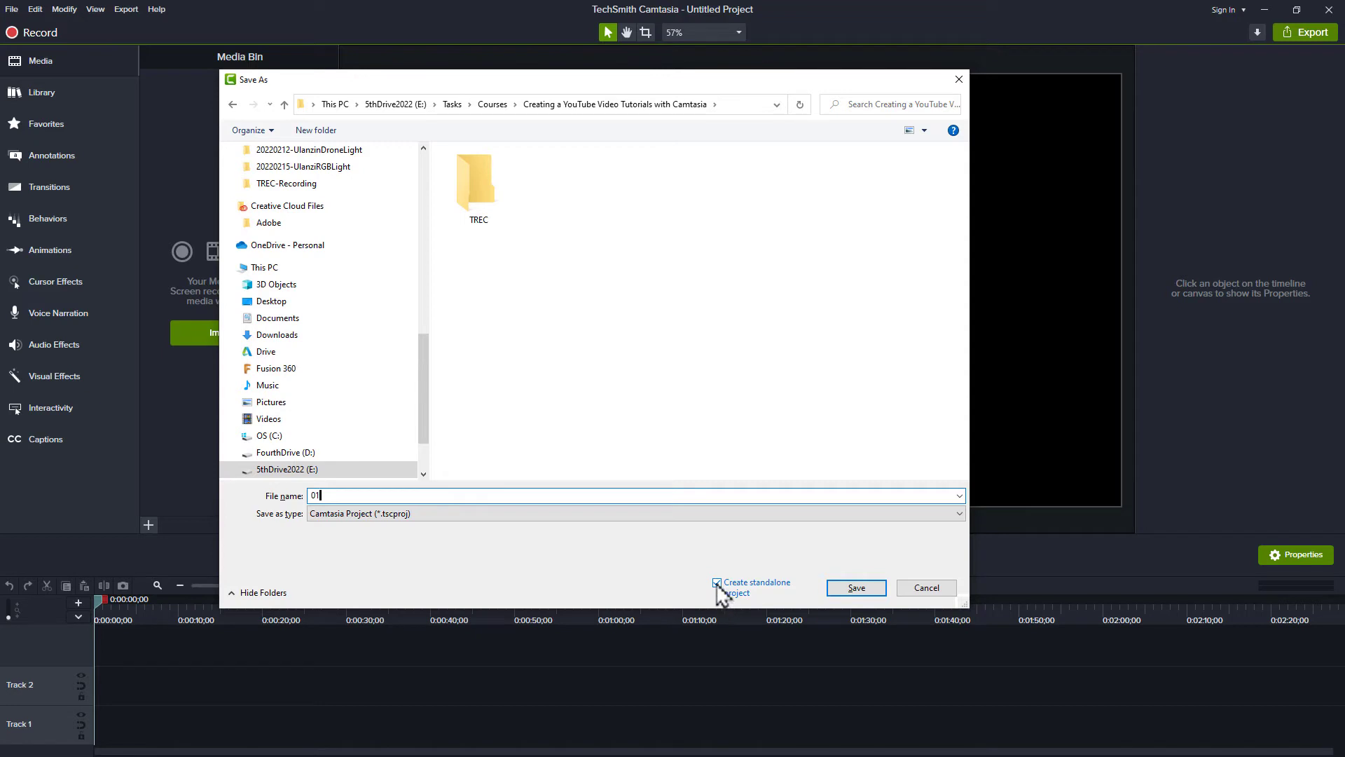
left_click(717, 586)
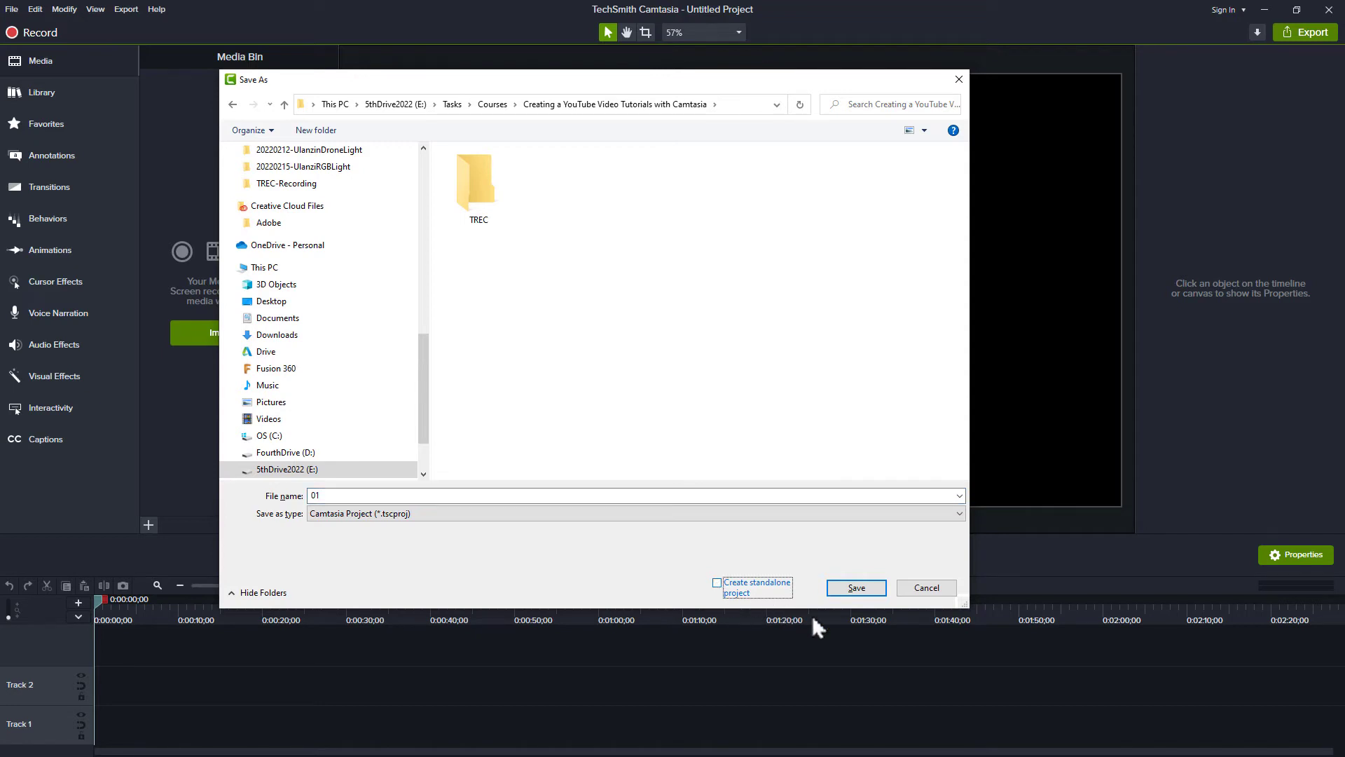
left_click(858, 593)
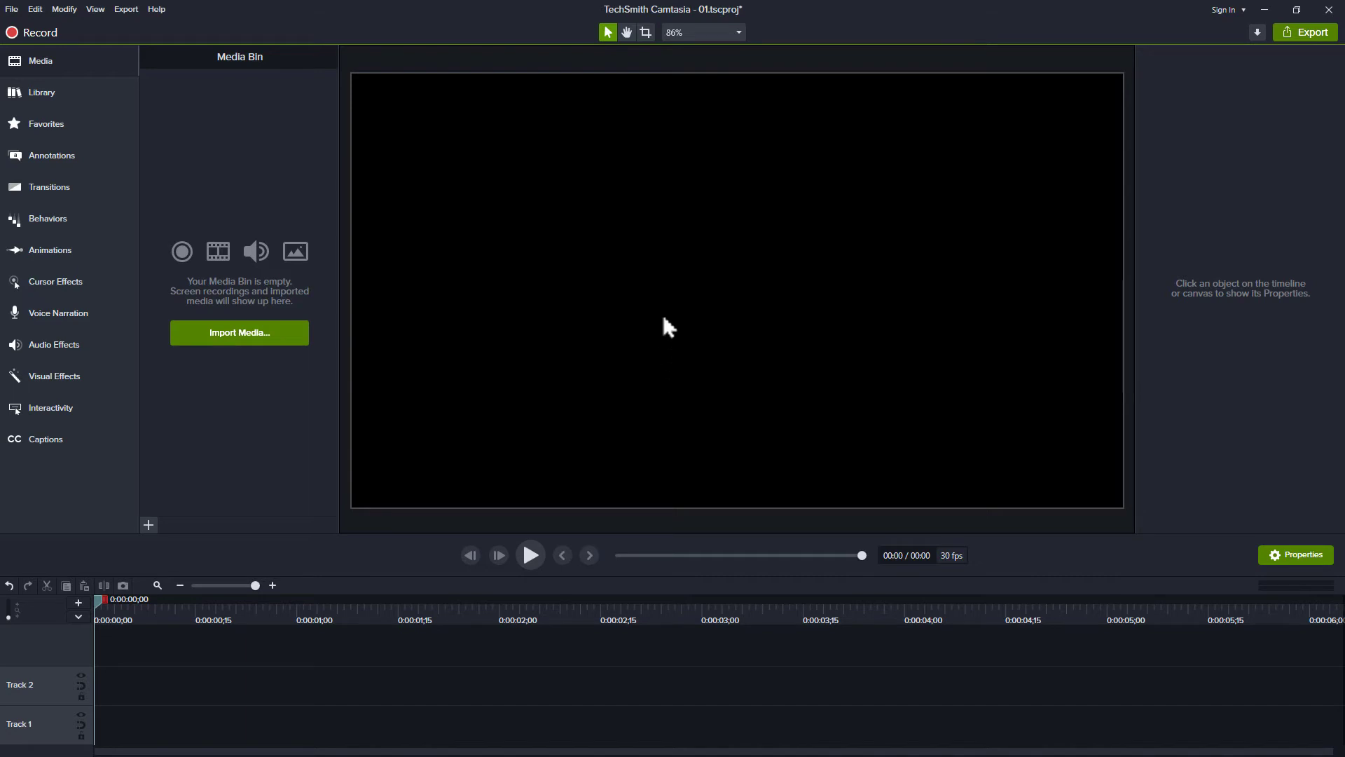
Set the project's canvas dimensions to 1080p HD (1920x1080) with a 30 fps frame rate and apply the settings.
left_click(713, 35)
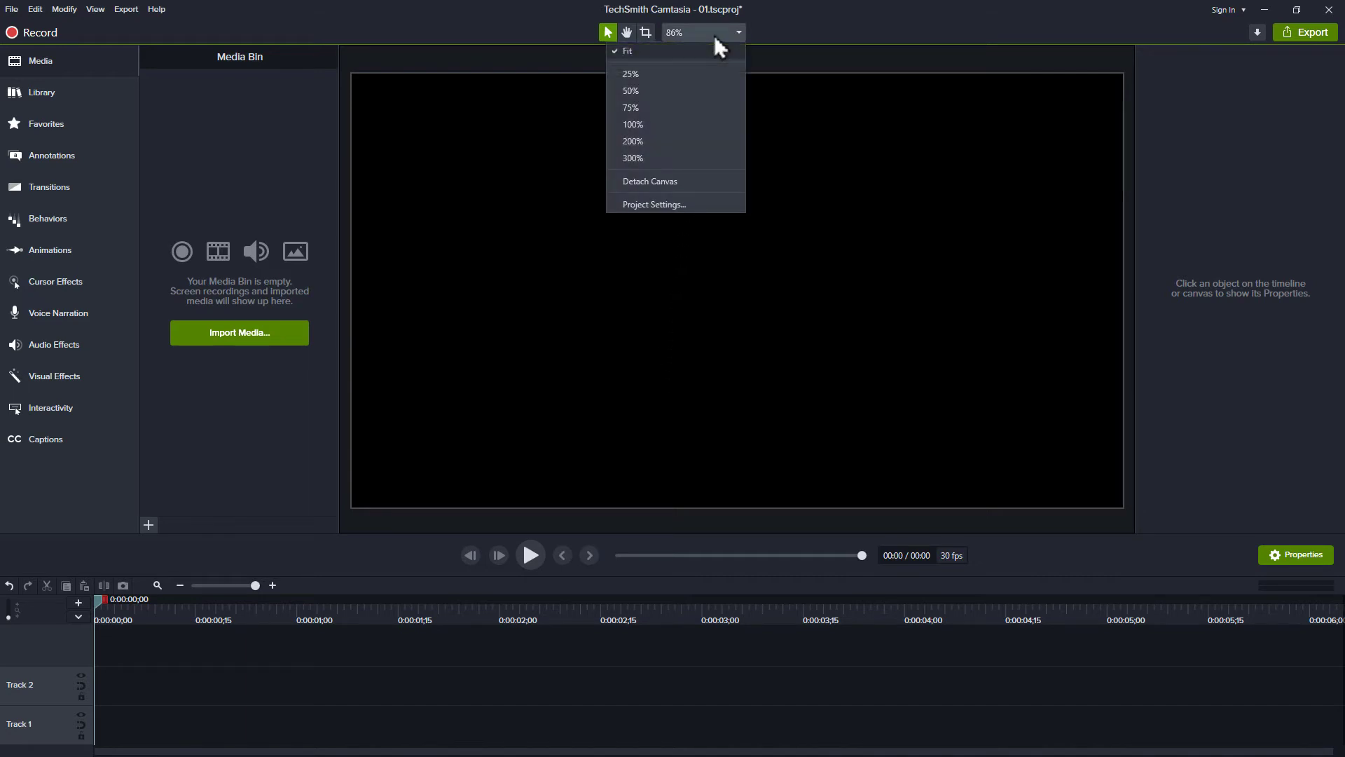
left_click(713, 209)
left_click_drag(713, 292, 709, 218)
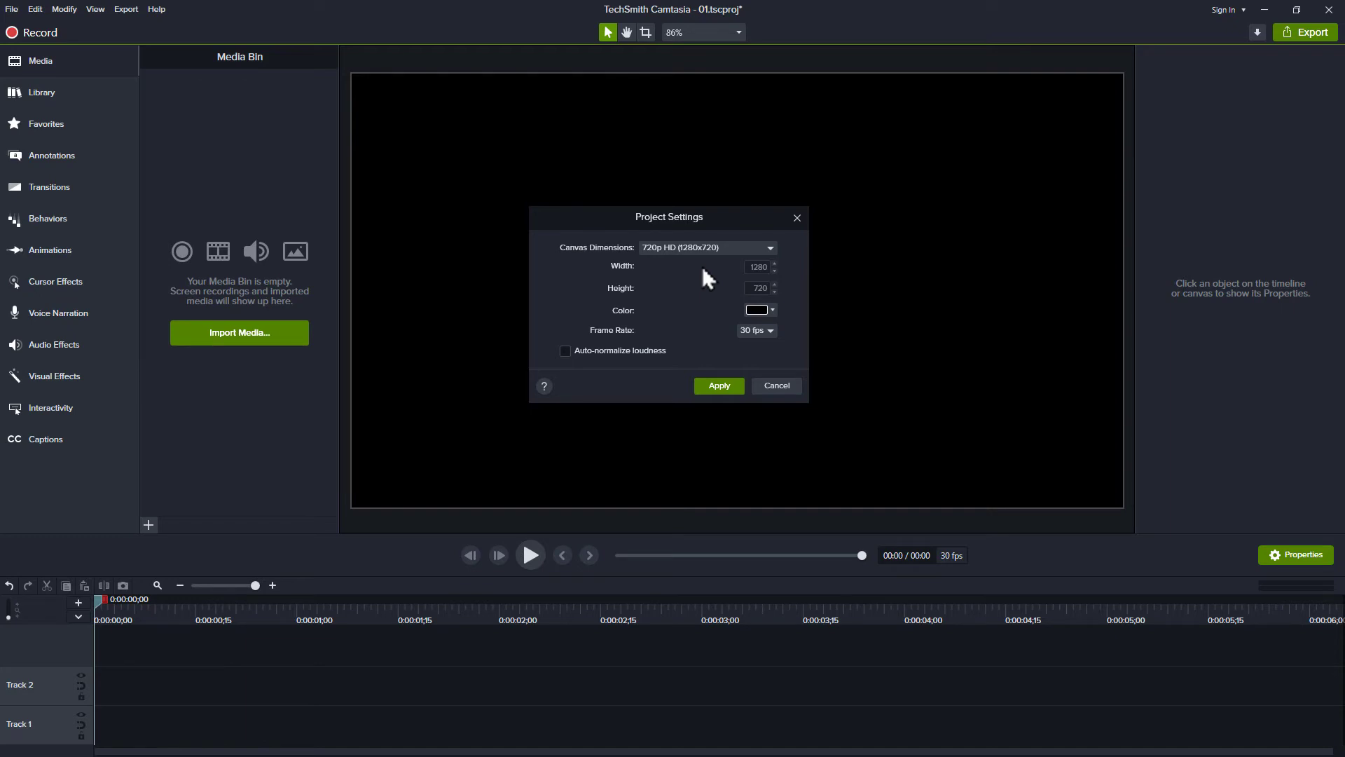
left_click(714, 251)
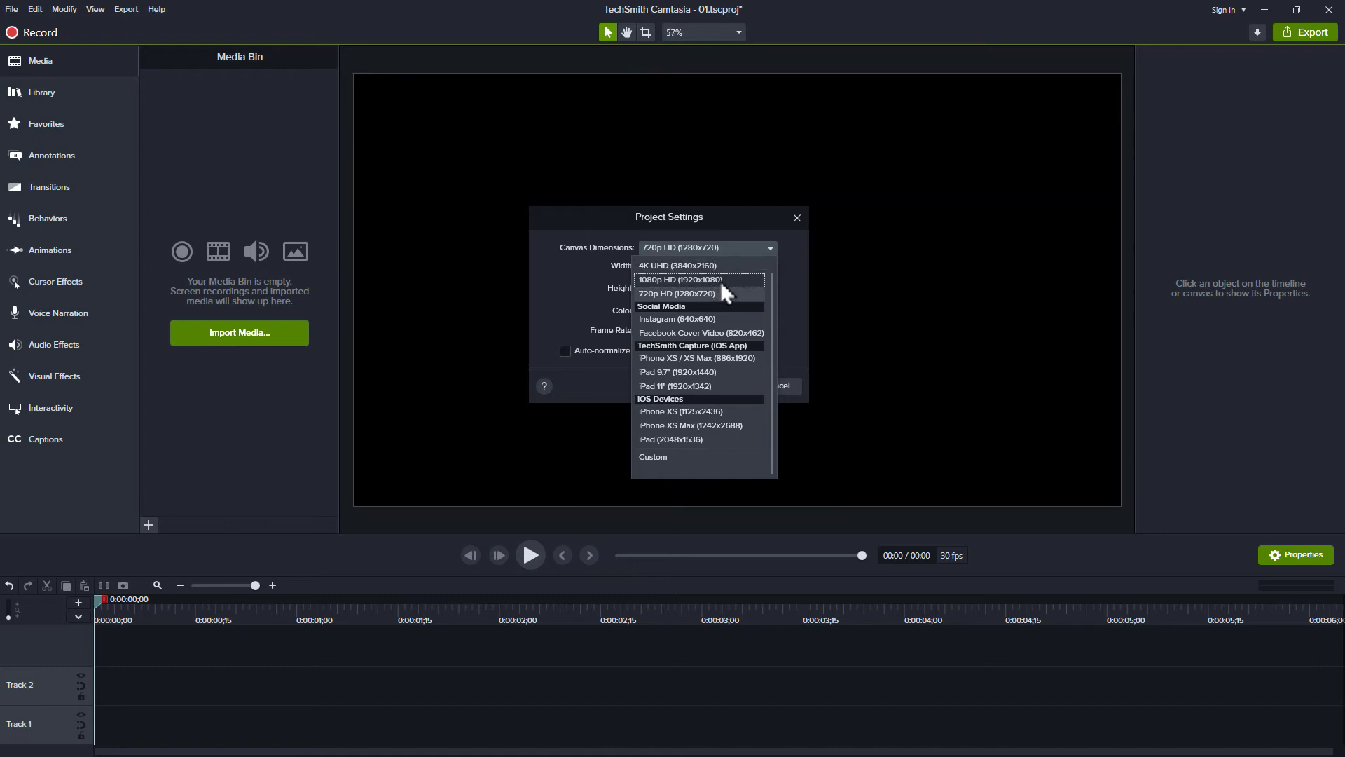
left_click(721, 280)
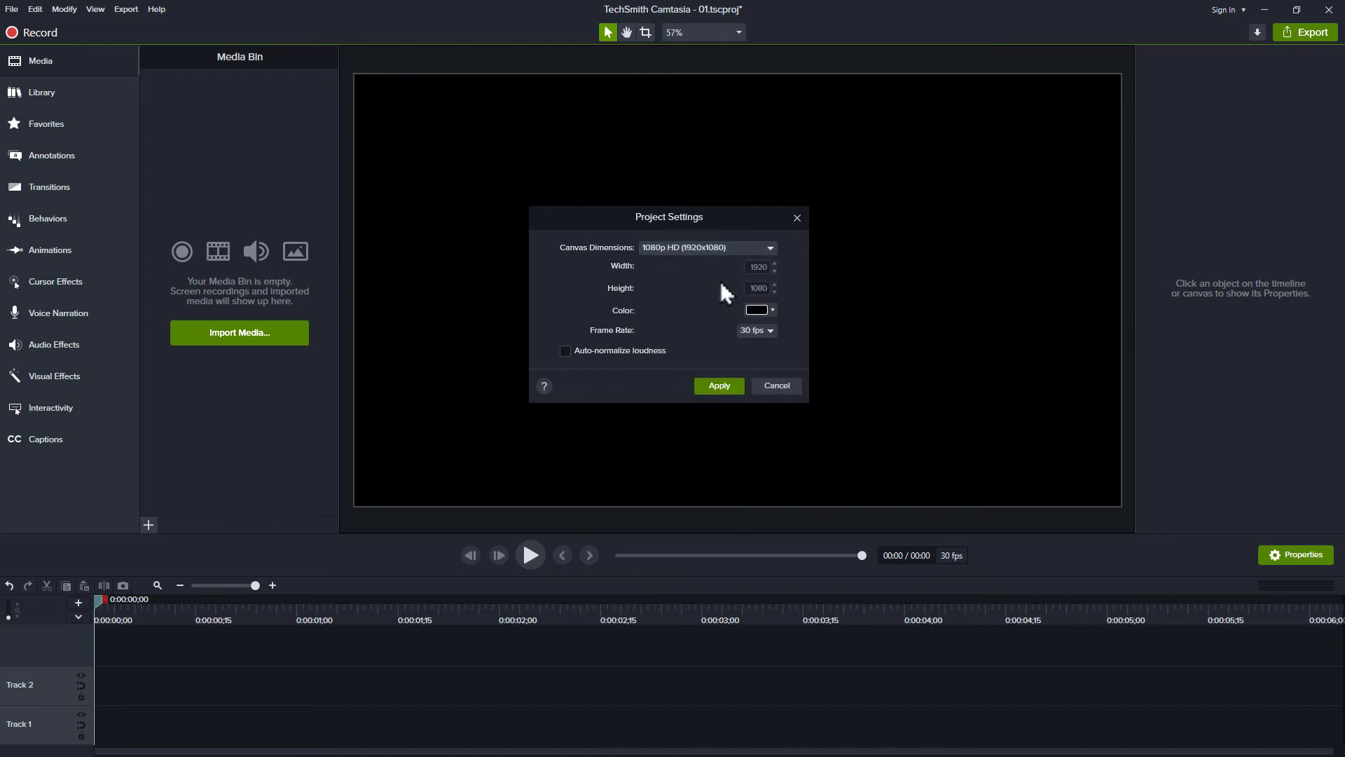
left_click(751, 331)
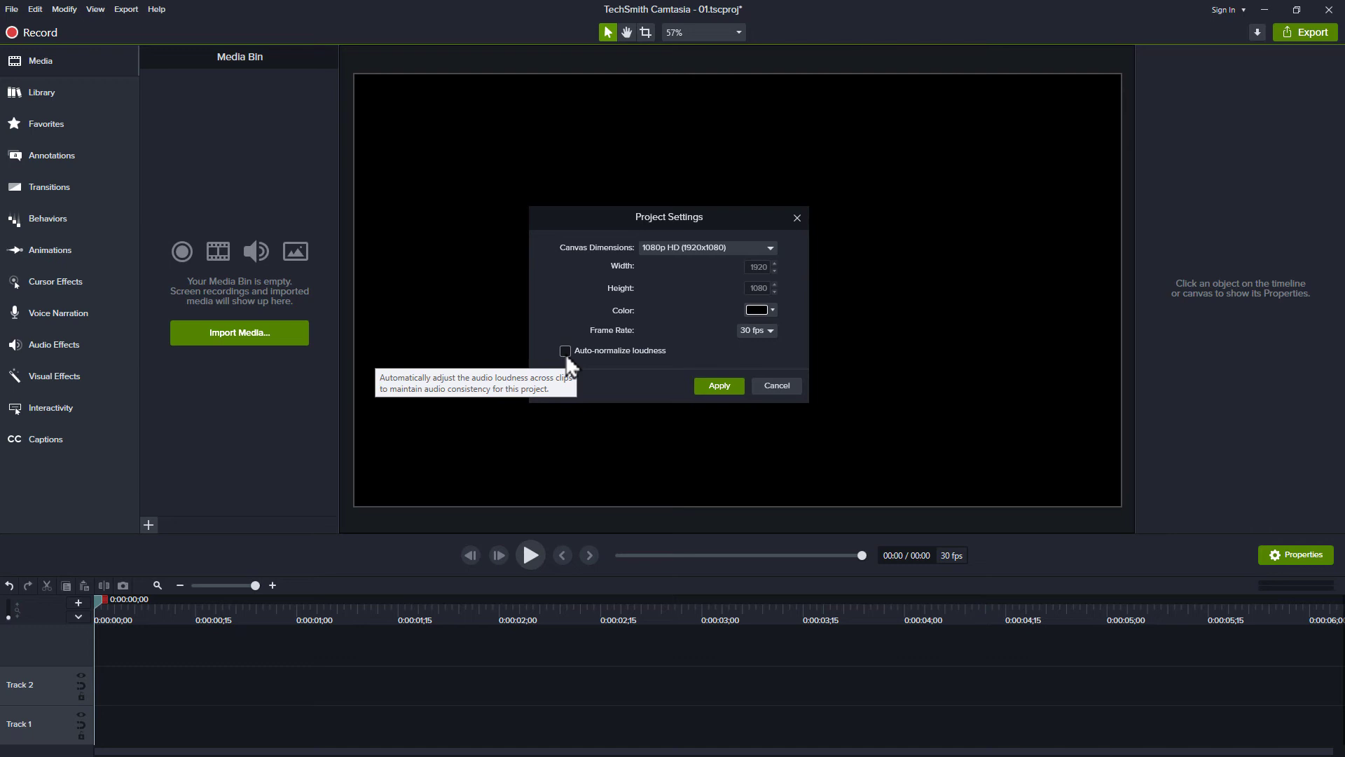
left_click(726, 390)
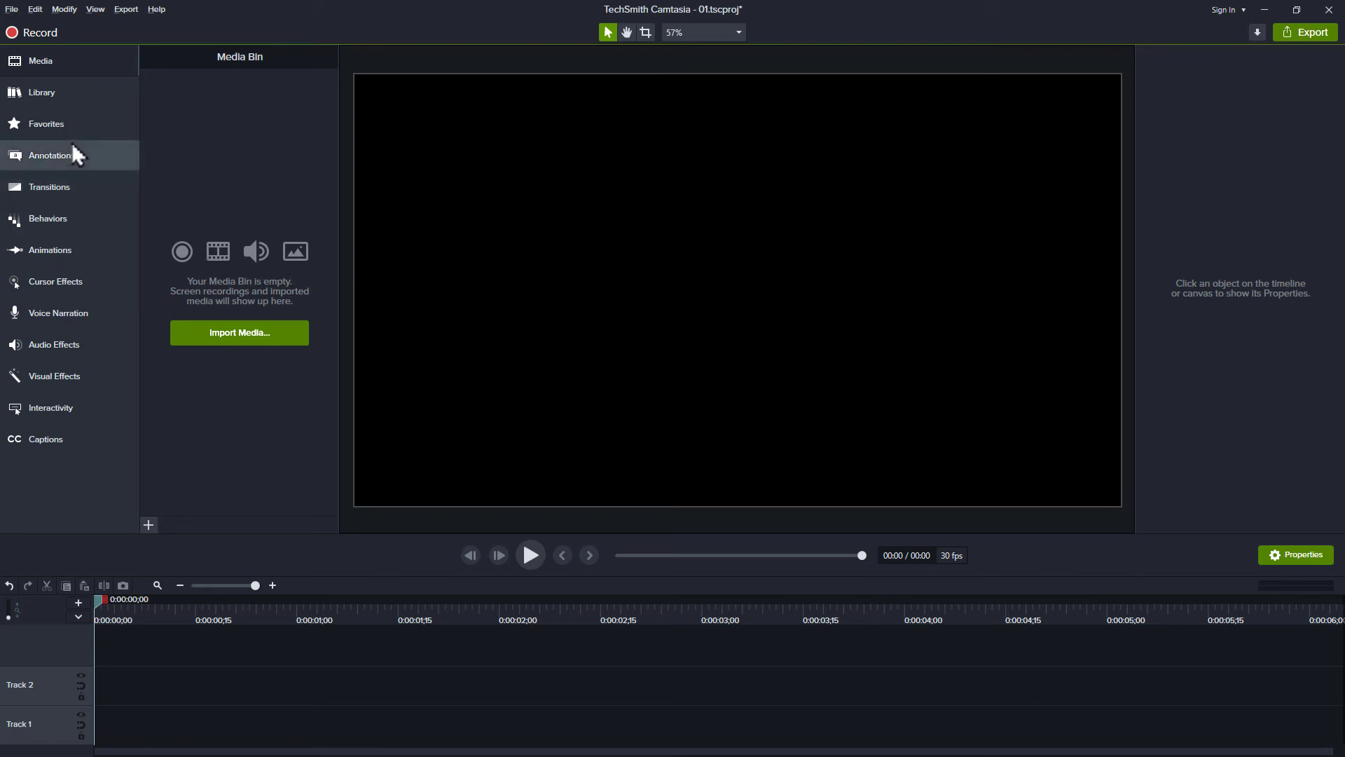
Set the default canvas dimensions for new projects to Maximum 1080p HD in the preferences.
left_click(34, 10)
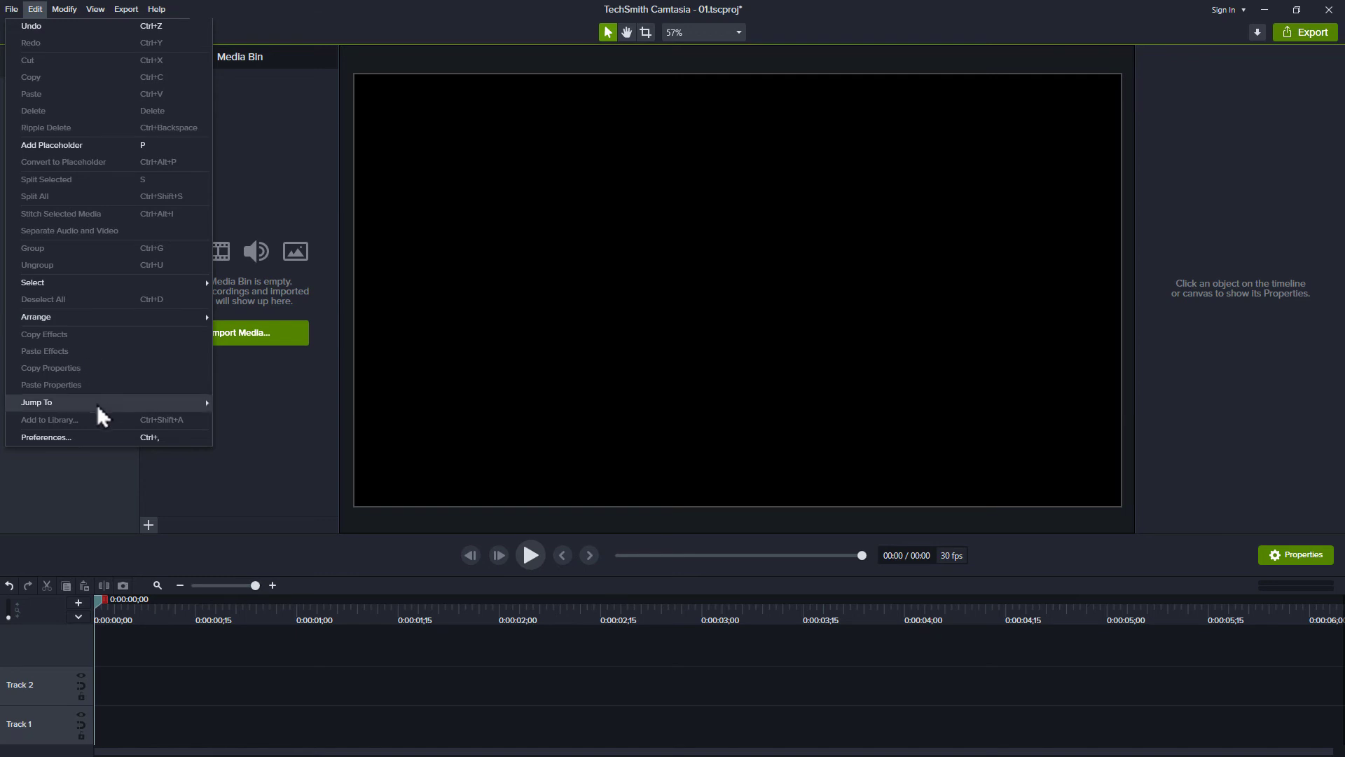
left_click(99, 437)
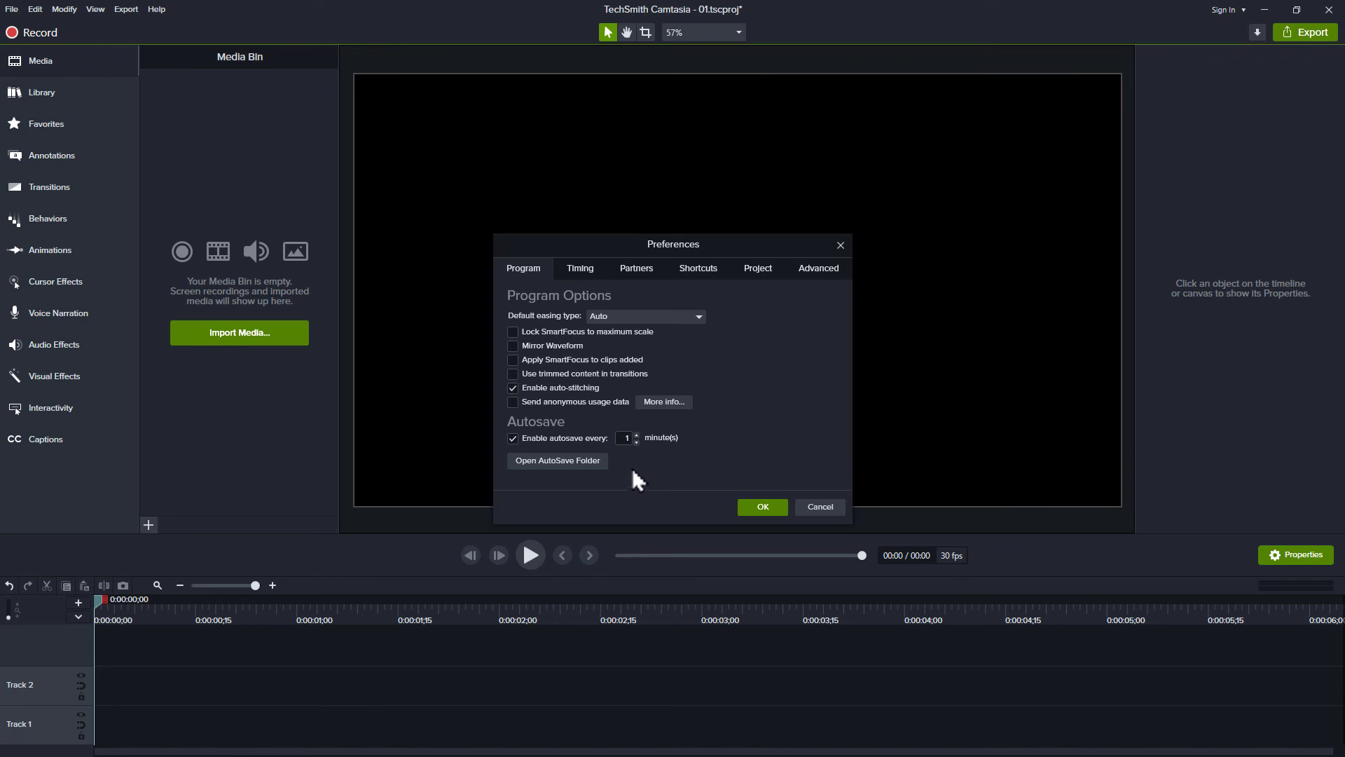
left_click(754, 270)
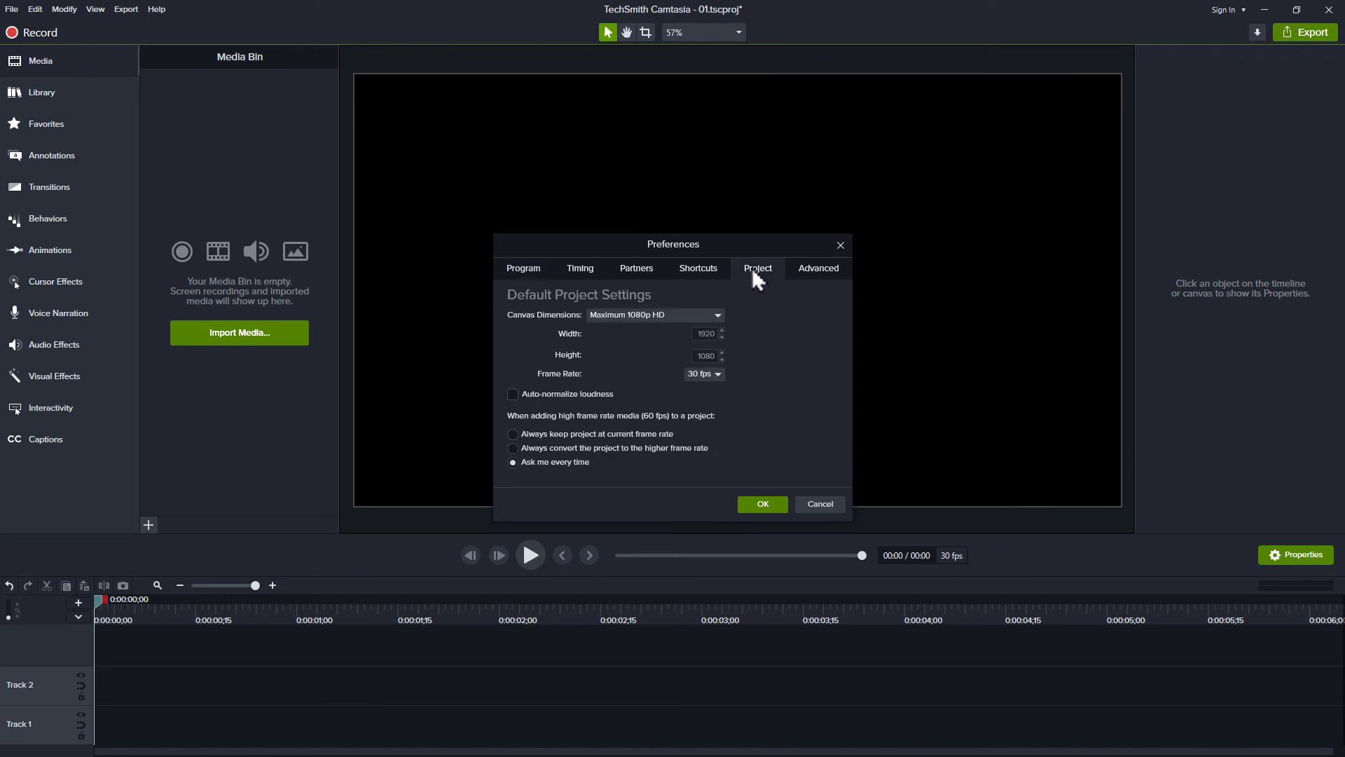
left_click(649, 317)
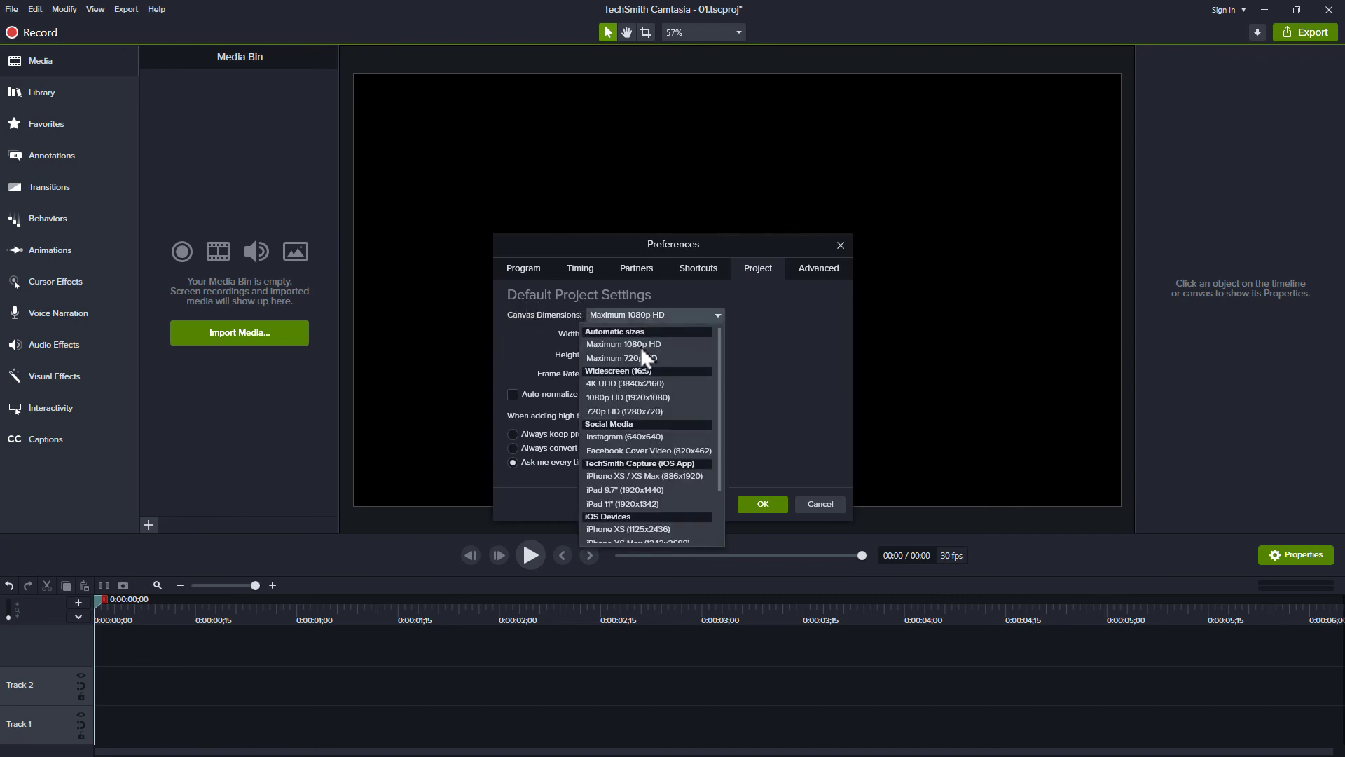
left_click(641, 345)
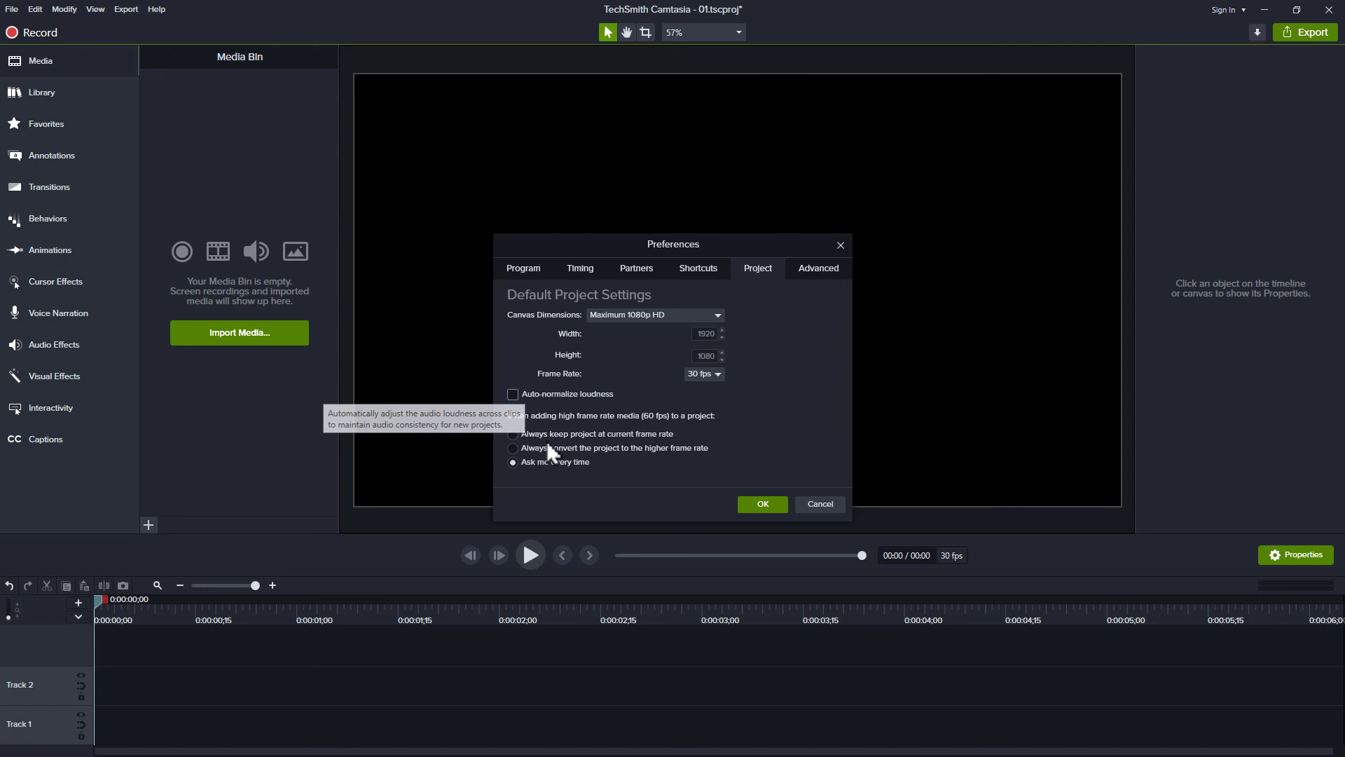
left_click(761, 504)
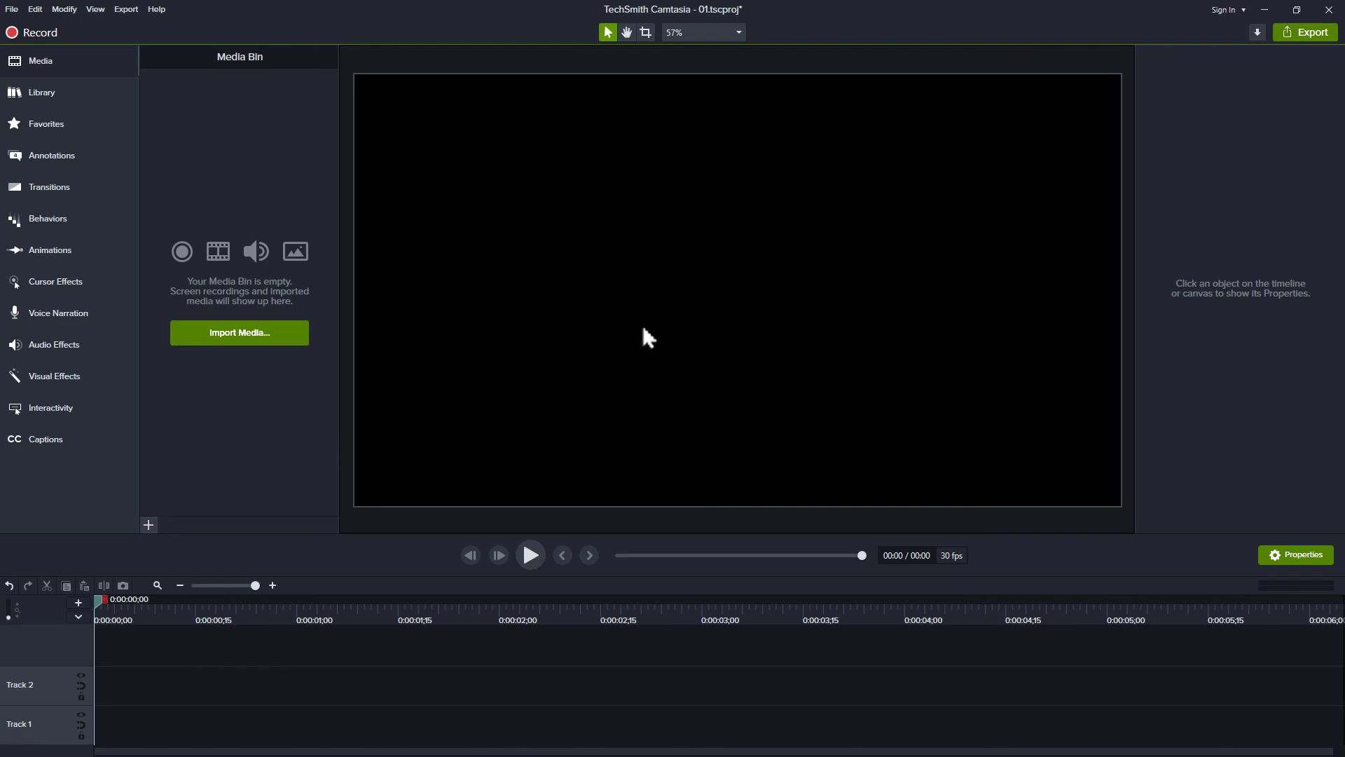